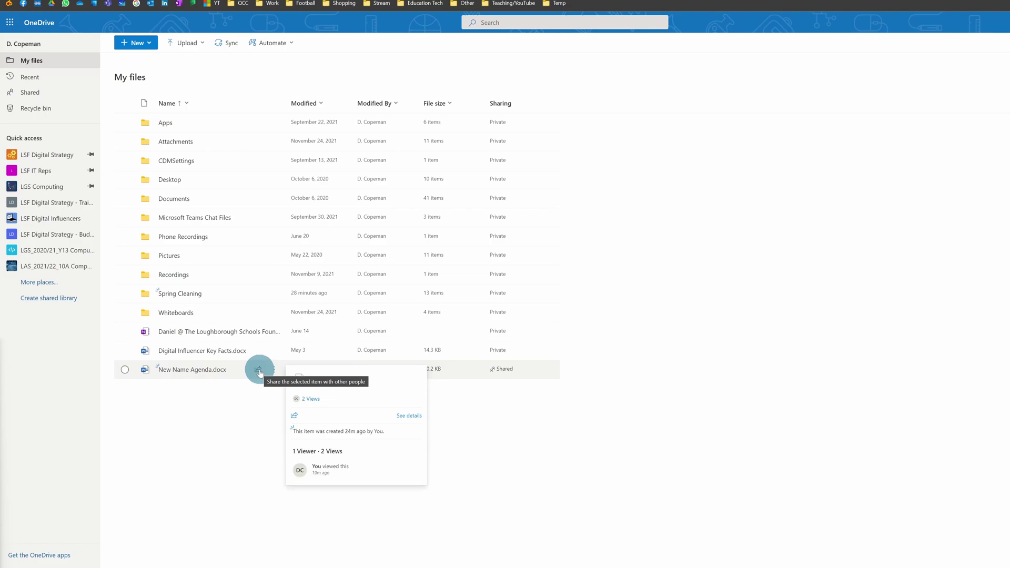
# Open the Share dialog for New Name Agenda.docx from My files
pyautogui.click(258, 369)
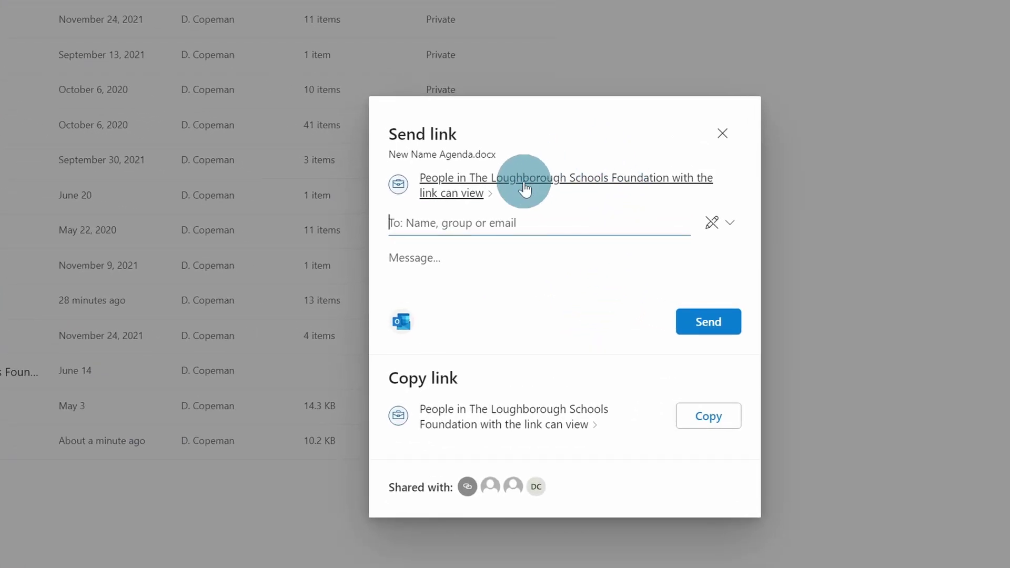
# Set the organisation link to view-only with Block download on, apply it, and copy it
pyautogui.click(579, 180)
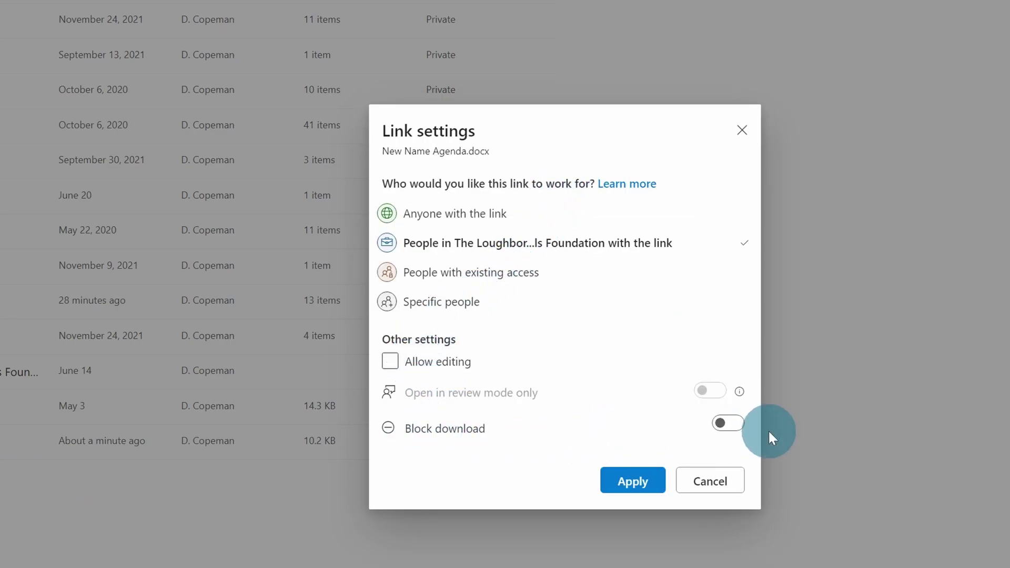
pyautogui.click(724, 424)
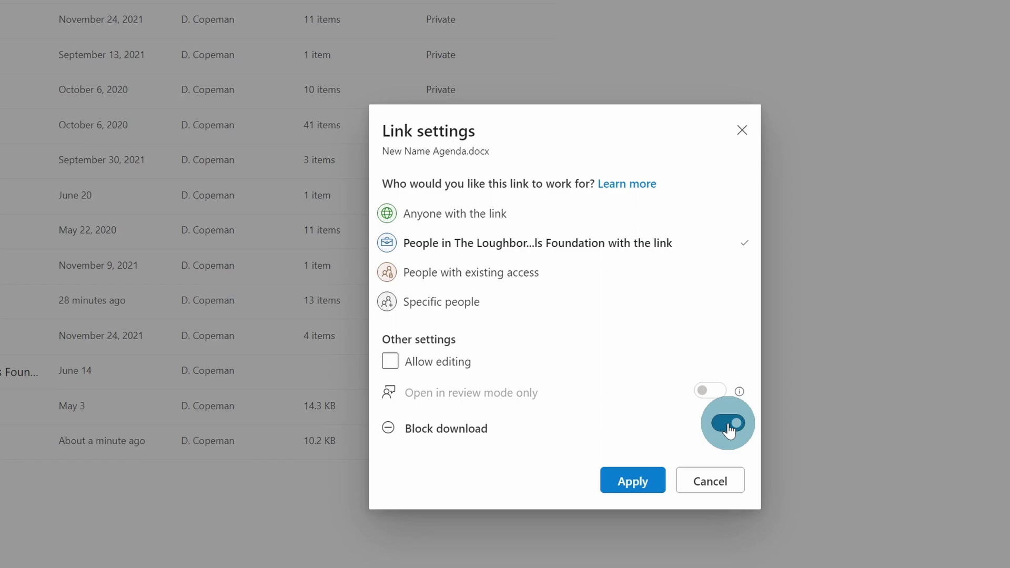
pyautogui.click(389, 362)
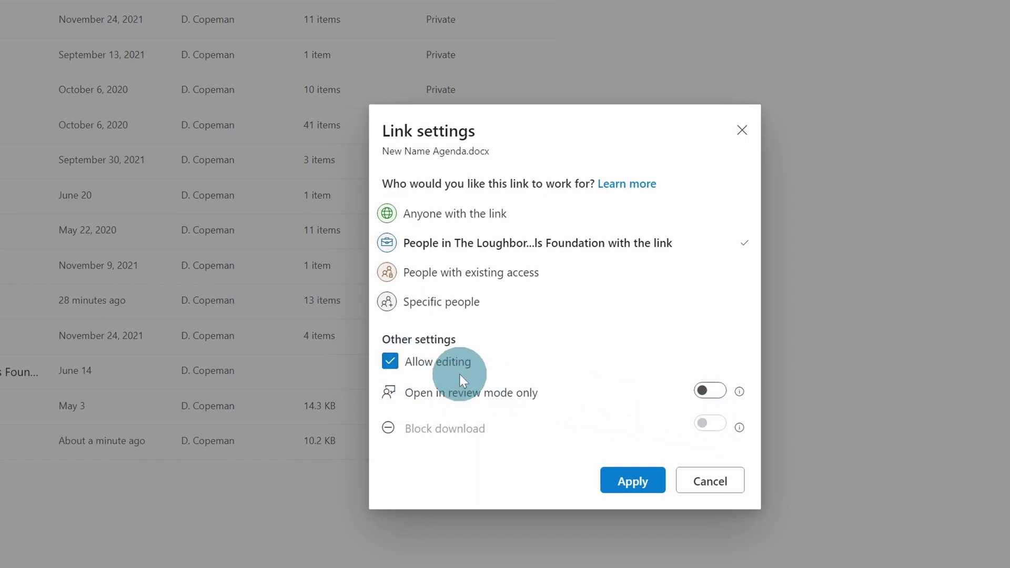
pyautogui.click(389, 362)
pyautogui.click(727, 423)
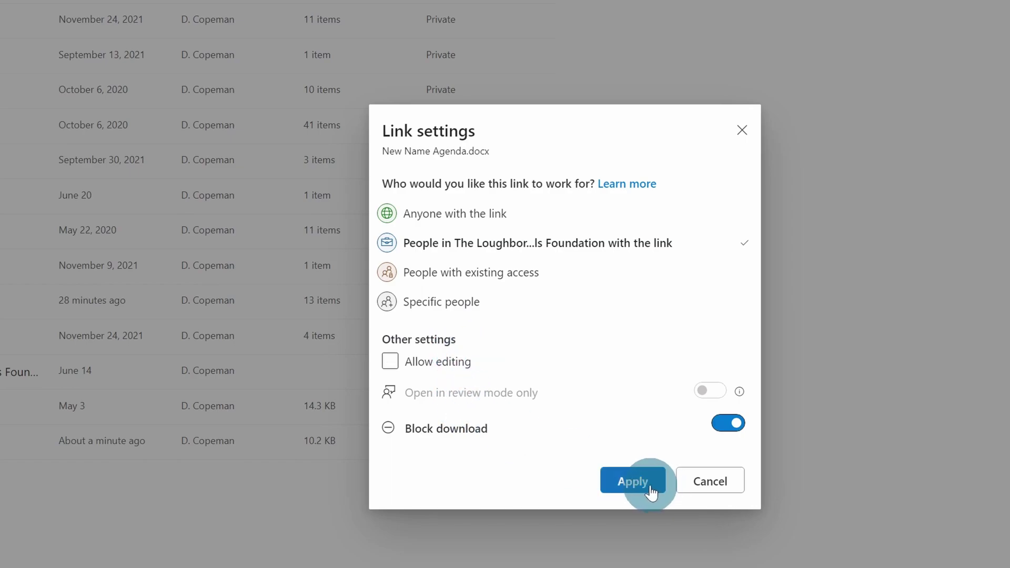
pyautogui.click(634, 481)
pyautogui.click(721, 413)
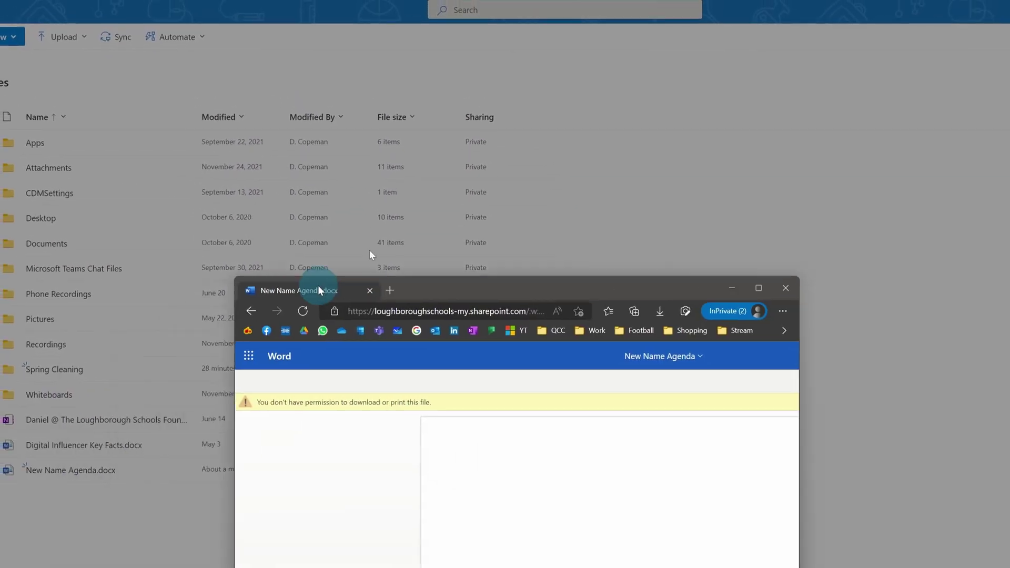
# Enlarge the Word Online agenda window, check the no-download banner, and open the ... menu
pyautogui.moveTo(319, 290); pyautogui.dragTo(292, 44)
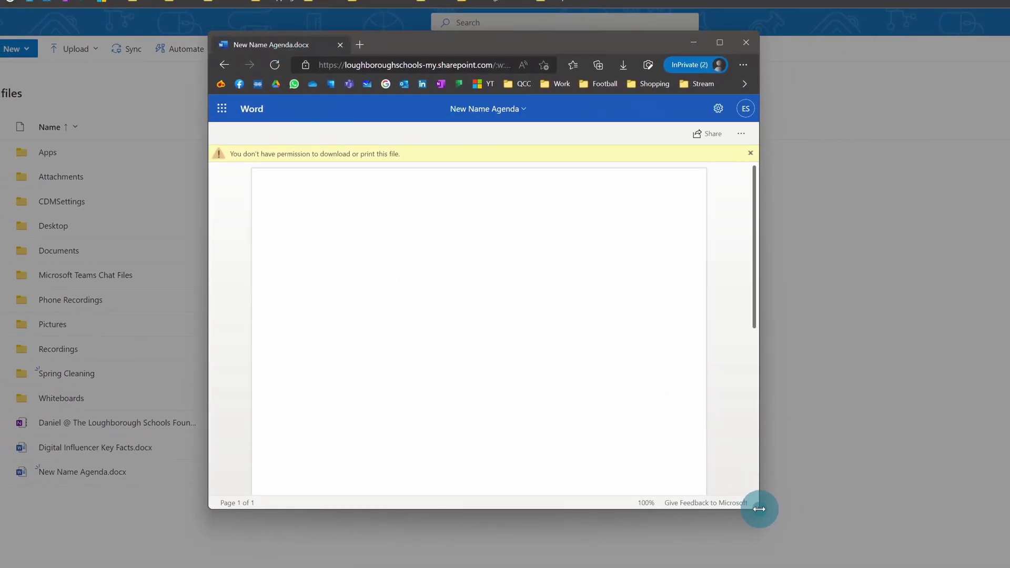
pyautogui.moveTo(757, 505); pyautogui.dragTo(970, 505)
pyautogui.scroll(-1, 671, 285)
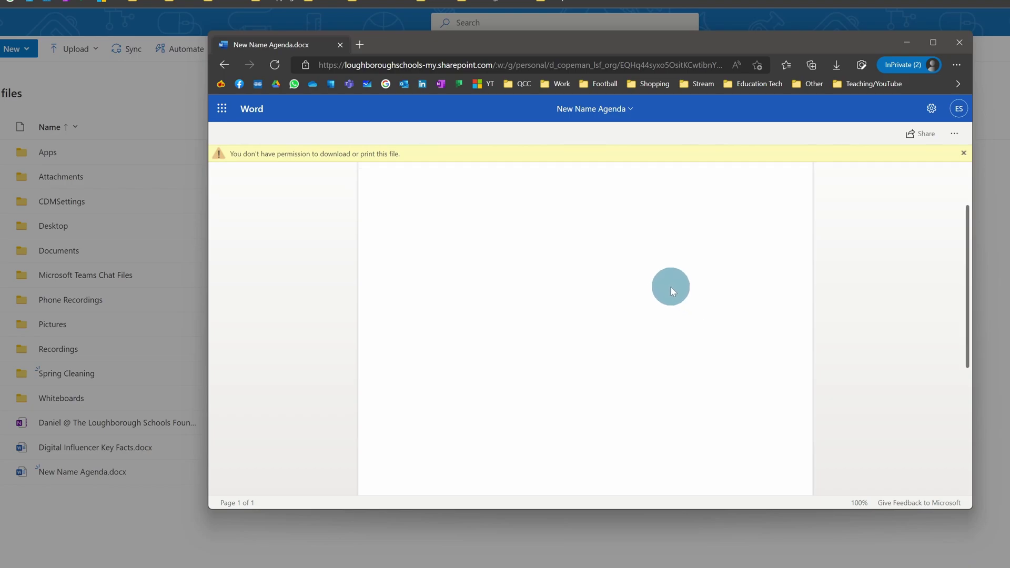
pyautogui.scroll(1, 595, 286)
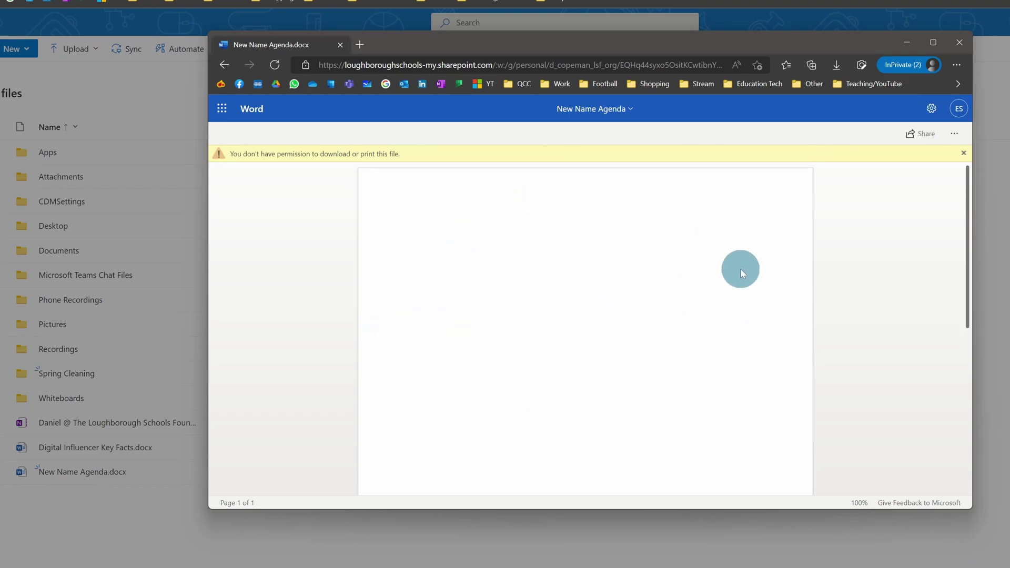
pyautogui.scroll(-1, 616, 261)
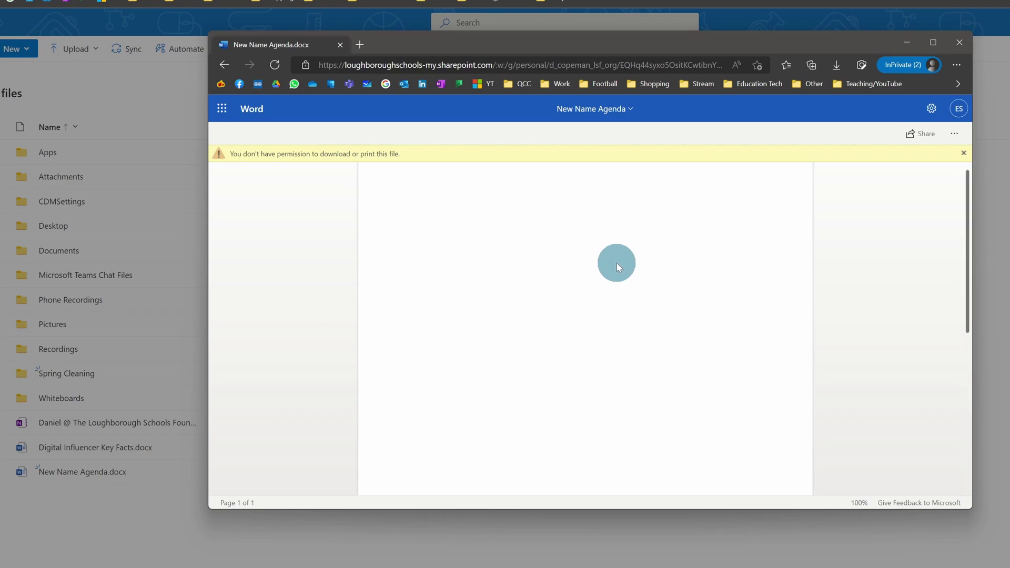
pyautogui.scroll(1, 616, 263)
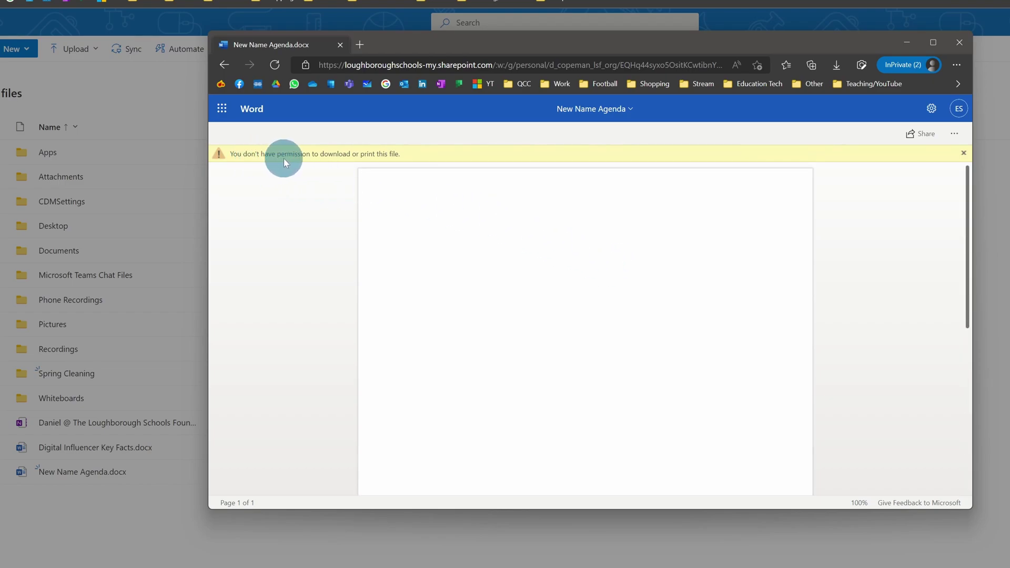
pyautogui.click(956, 133)
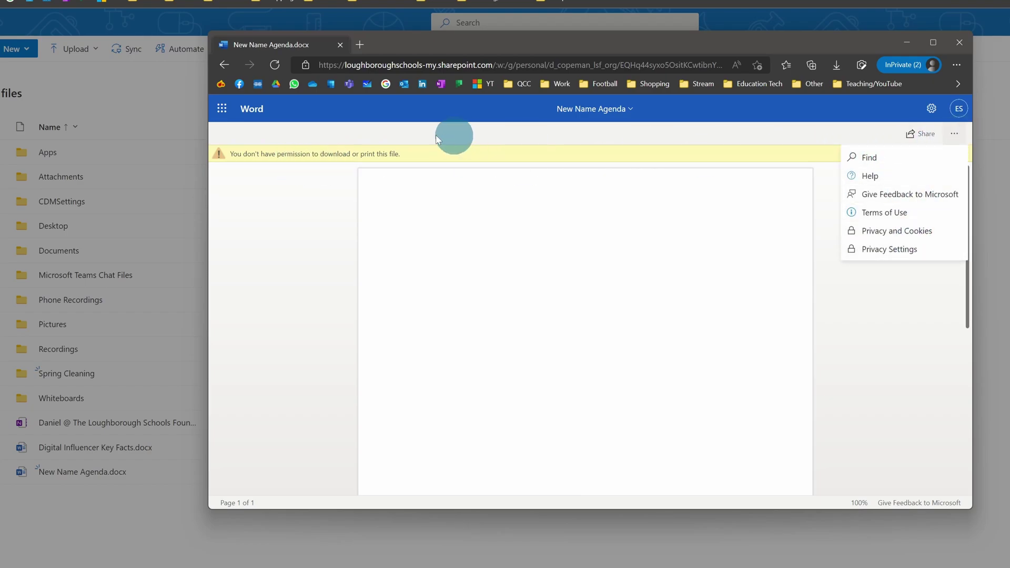